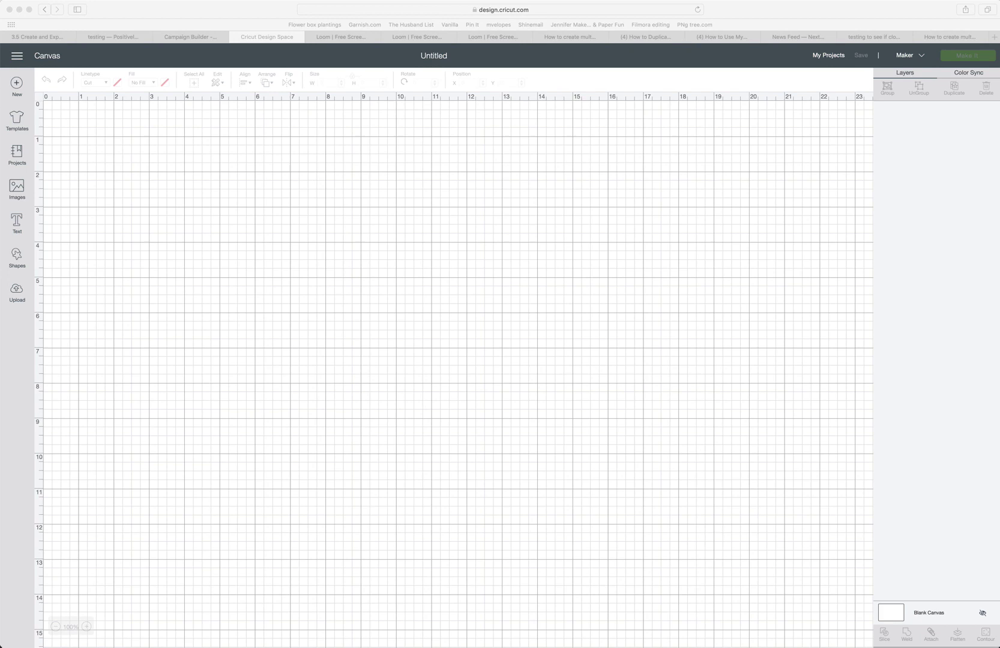
- Choose the Vanilla Extract tag from recently uploaded images
{"action": "left_click", "coordinate": [15, 291]}
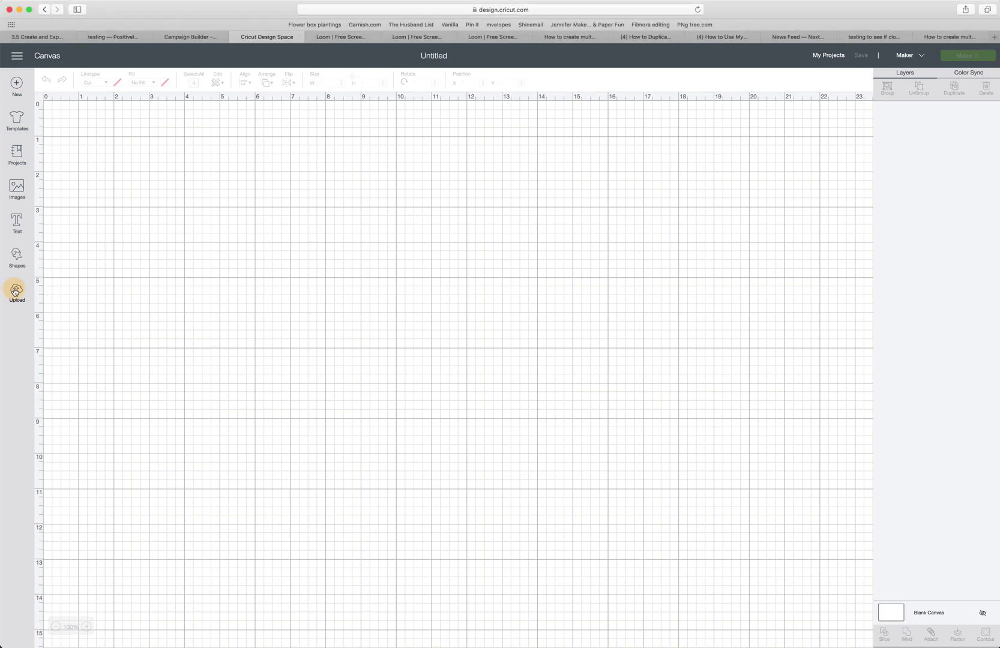
{"action": "left_click", "coordinate": [15, 291]}
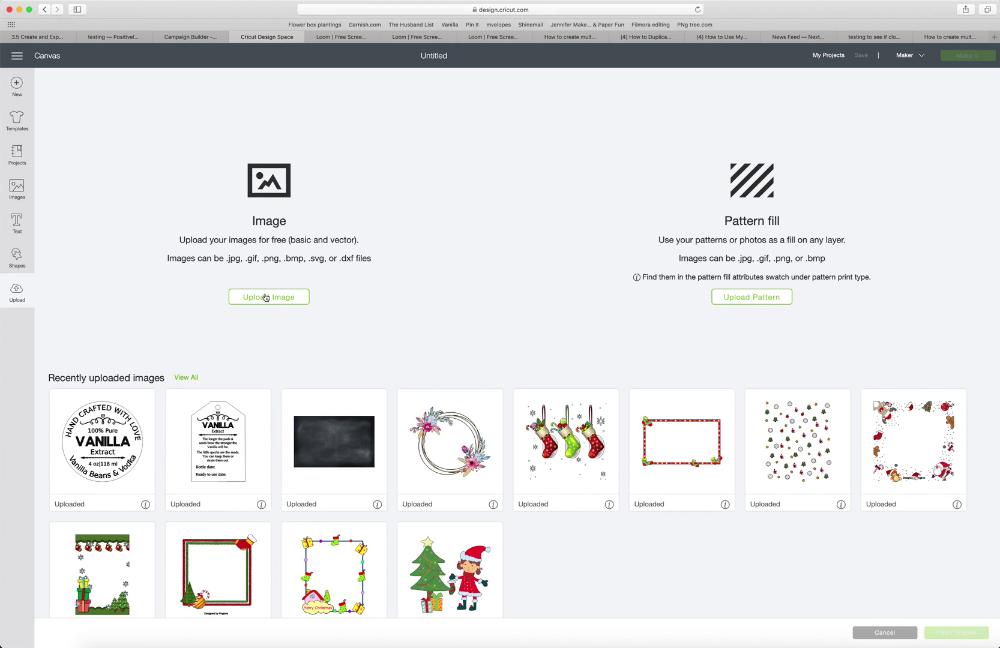
{"action": "left_click", "coordinate": [226, 435]}
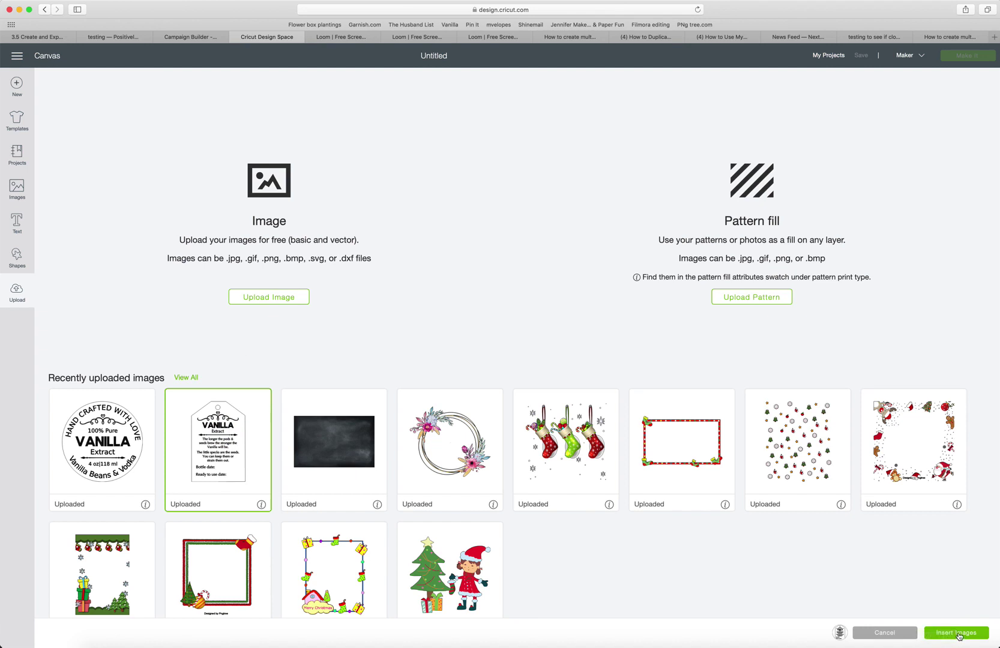
- Insert the Vanilla tag onto the canvas, then deselect and reselect it
{"action": "left_click", "coordinate": [959, 633]}
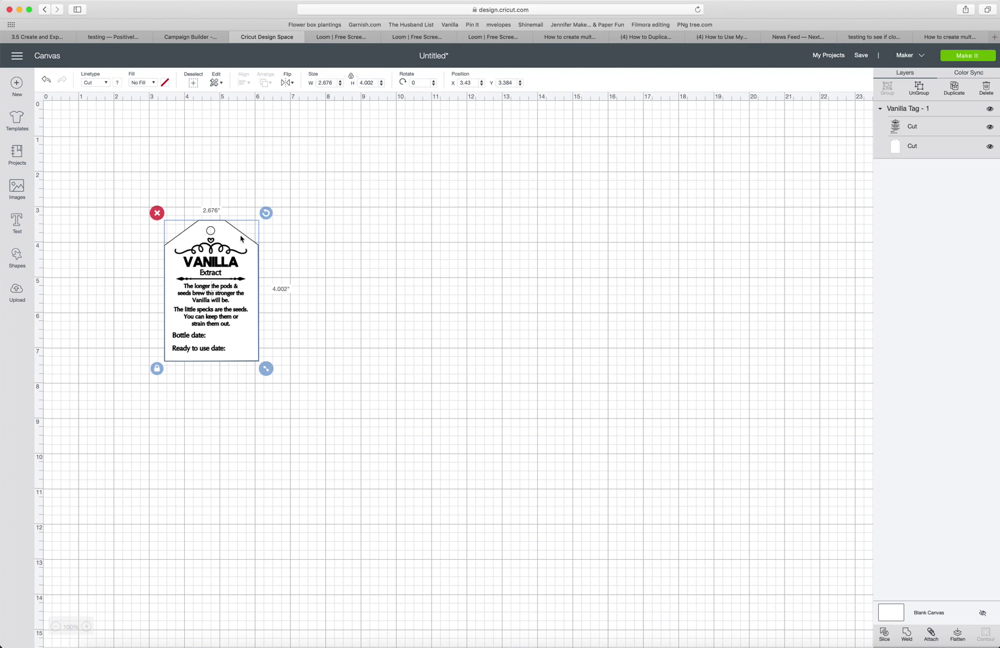
{"action": "left_click", "coordinate": [400, 271]}
{"action": "left_click", "coordinate": [224, 284]}
- Flatten the Vanilla tag and resize it, unproportioned, to 2 inches wide by 3 tall
{"action": "left_click", "coordinate": [957, 635]}
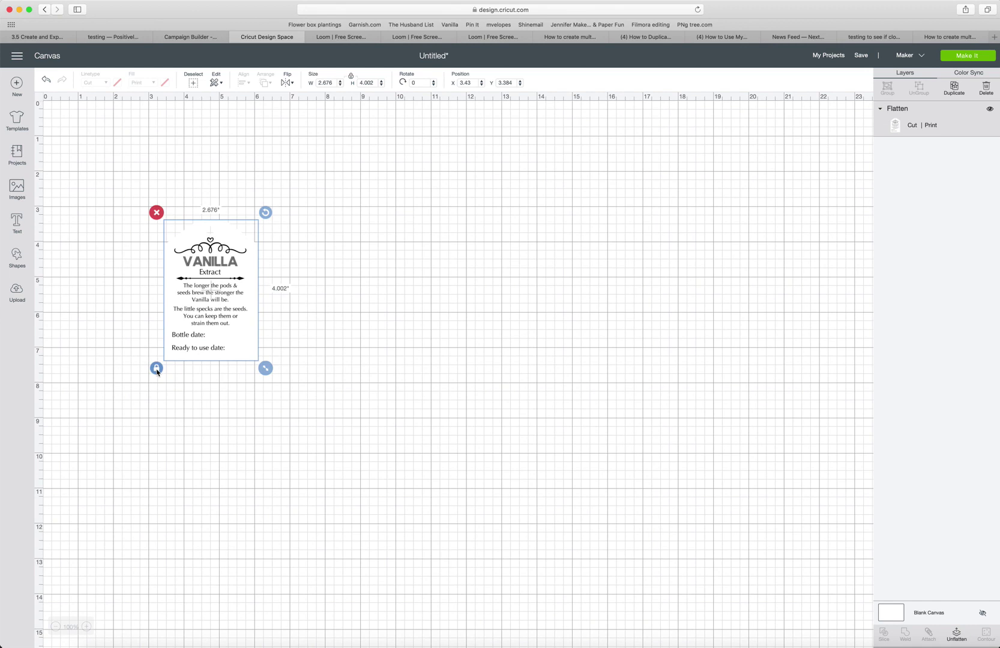
{"action": "left_click", "coordinate": [351, 77]}
{"action": "left_click", "coordinate": [312, 83]}
{"action": "left_click", "coordinate": [336, 81]}
{"action": "left_click", "coordinate": [336, 82]}
{"action": "type", "text": "2"}
{"action": "key", "text": "Return"}
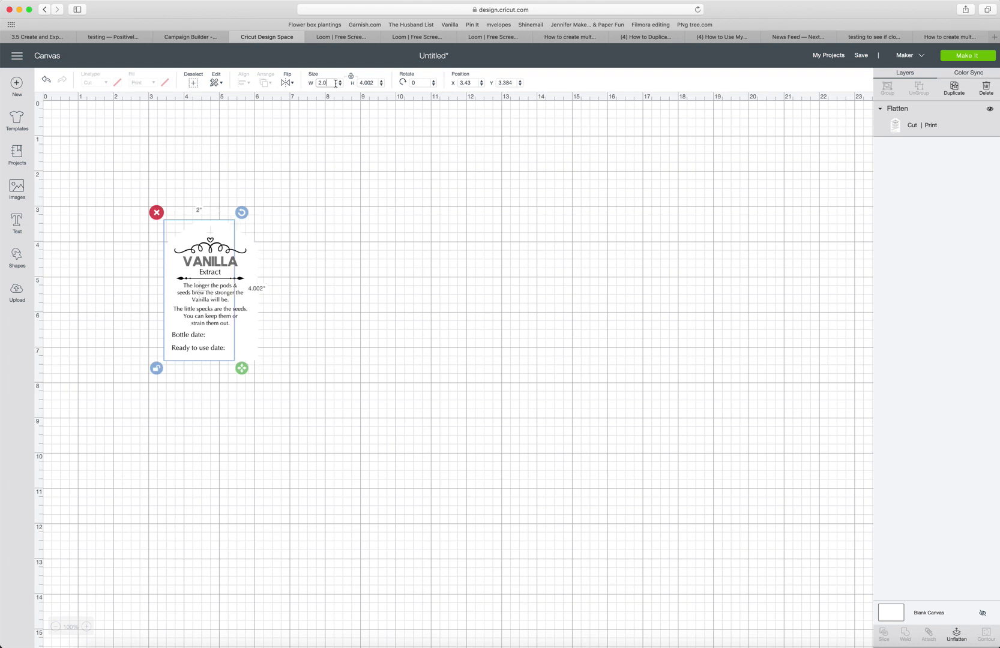
{"action": "left_click", "coordinate": [376, 82]}
{"action": "type", "text": "3"}
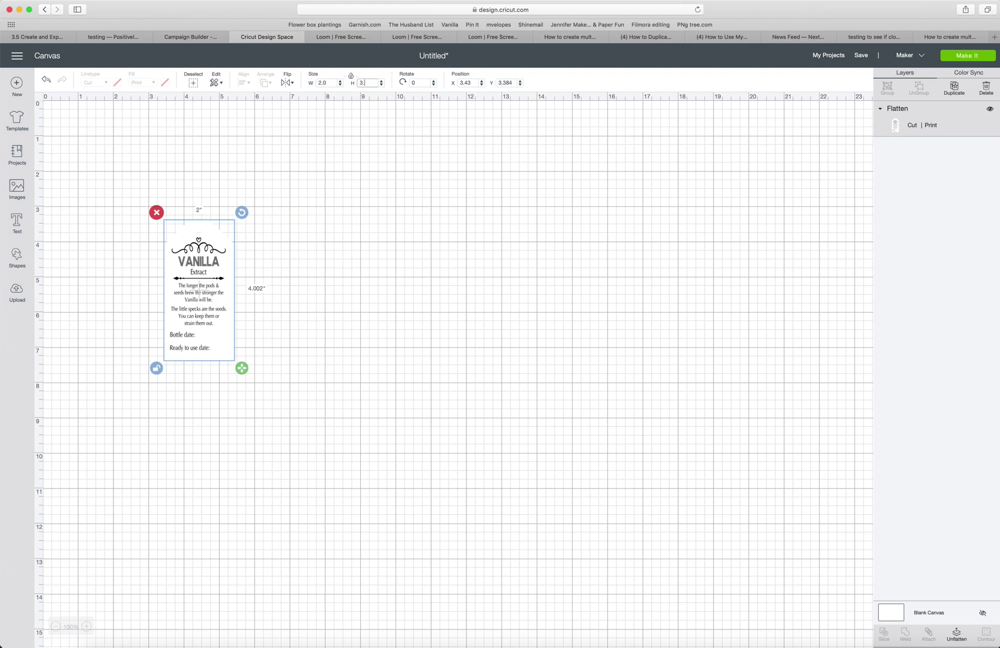
{"action": "key", "text": "Return"}
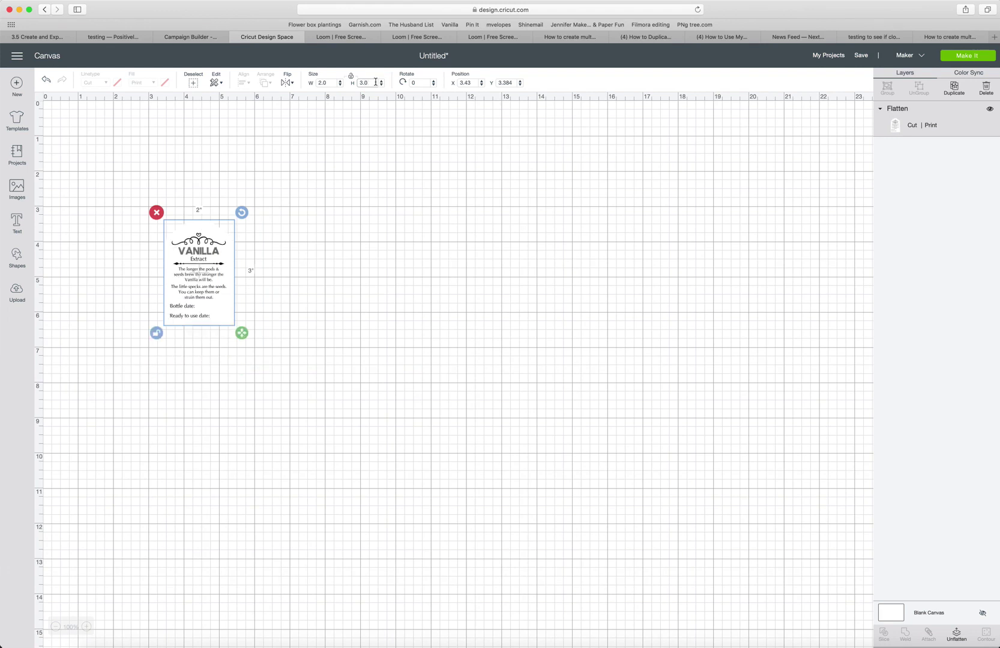
- Move the tag to the top-left corner and place two duplicates beside it
{"action": "left_click", "coordinate": [352, 76]}
{"action": "left_click", "coordinate": [195, 270]}
{"action": "left_click_drag", "start_coordinate": [194, 270], "coordinate": [91, 162]}
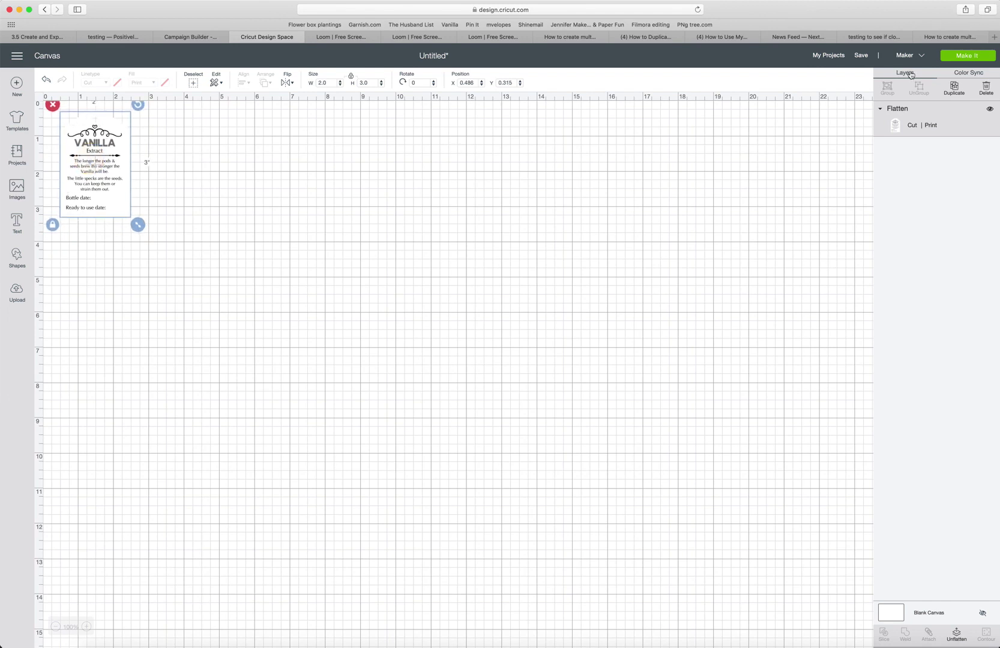
{"action": "left_click", "coordinate": [955, 87]}
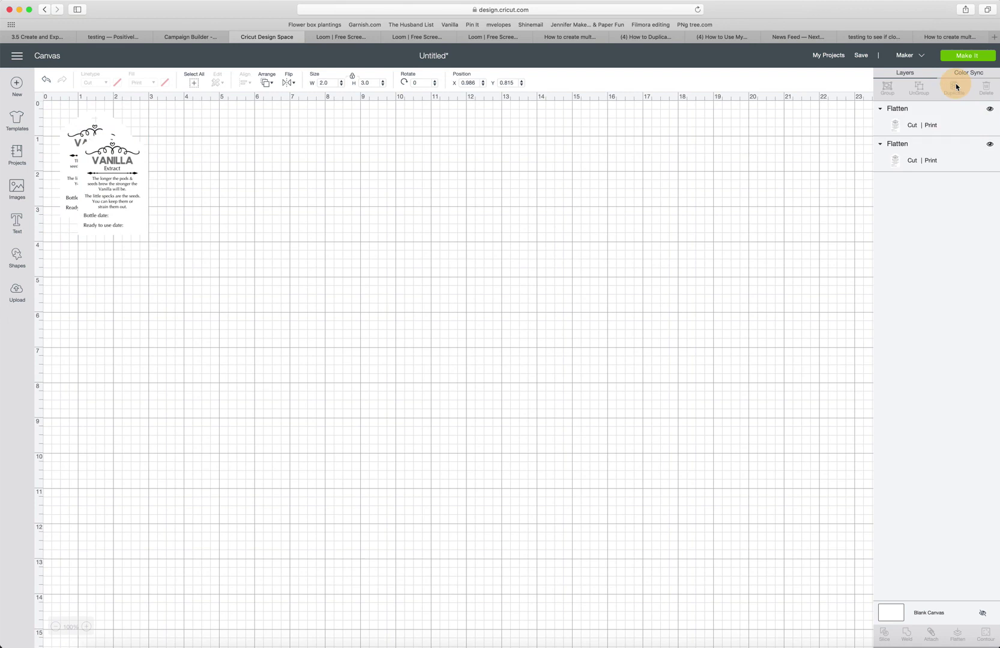
{"action": "left_click", "coordinate": [954, 87]}
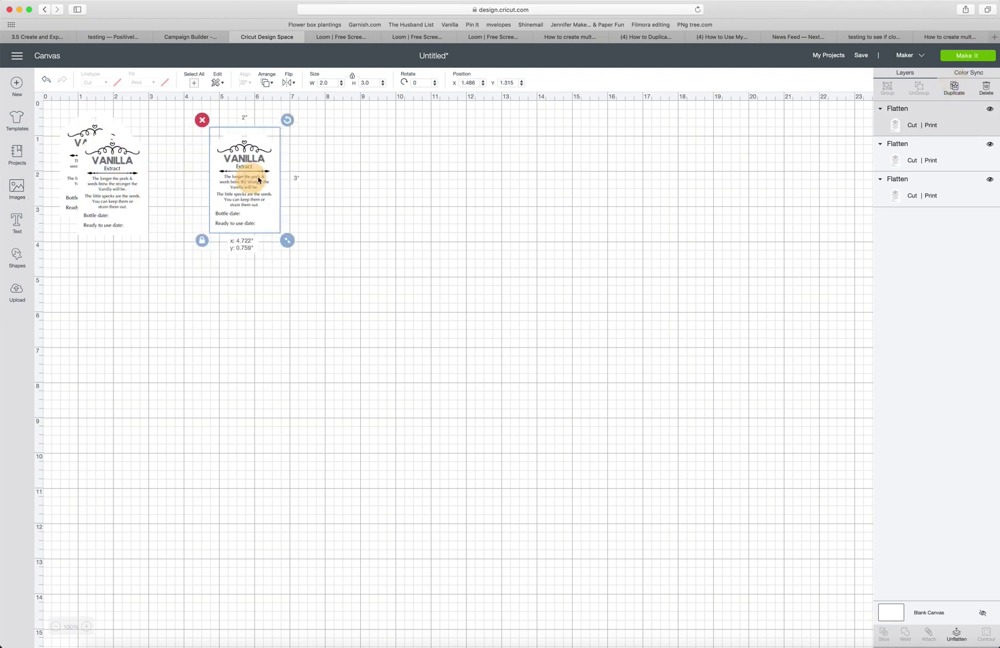
{"action": "left_click_drag", "start_coordinate": [134, 202], "coordinate": [301, 168]}
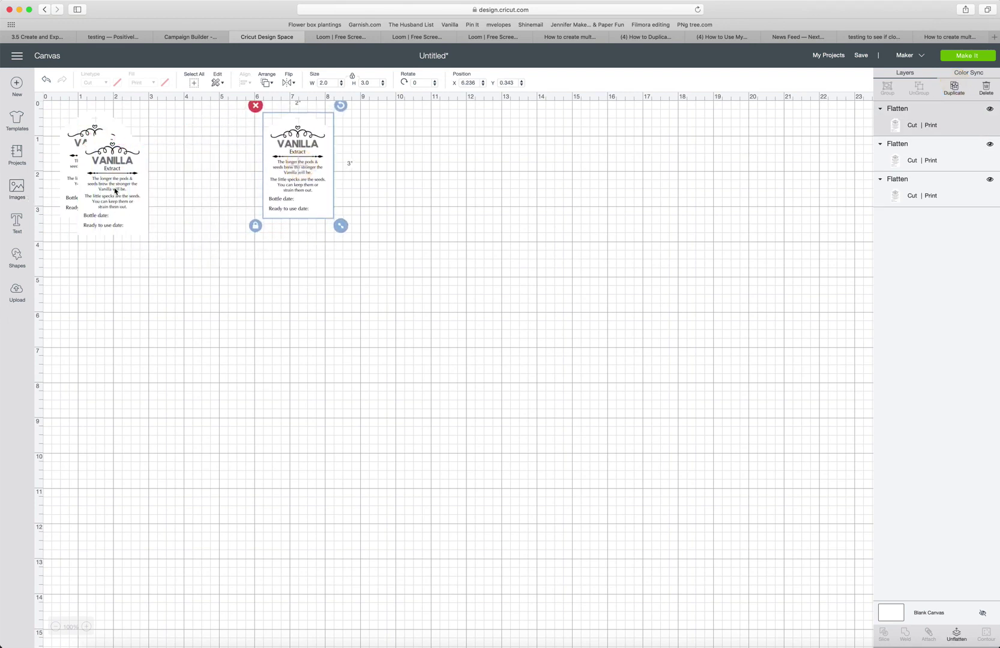
{"action": "left_click_drag", "start_coordinate": [117, 192], "coordinate": [194, 178]}
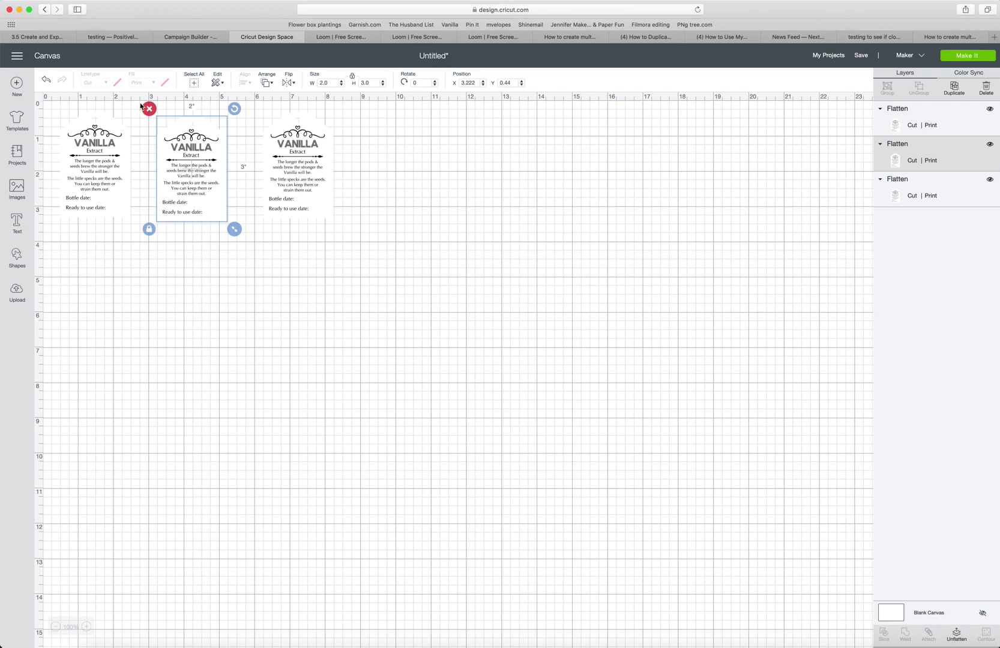
- Select all three tags and align them along their top edges
{"action": "left_click", "coordinate": [194, 82]}
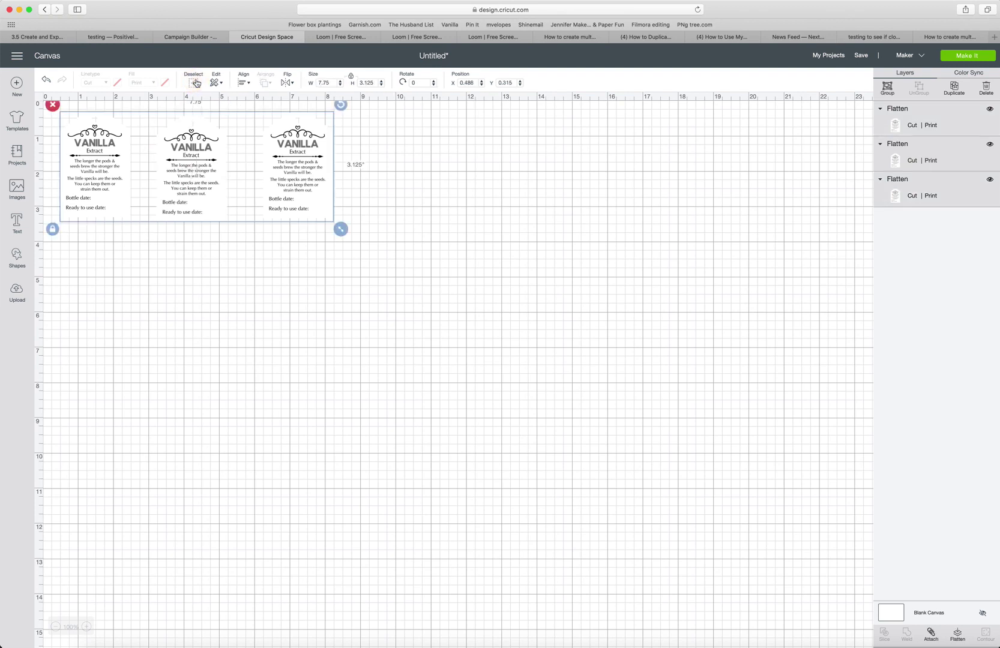
{"action": "left_click", "coordinate": [245, 82]}
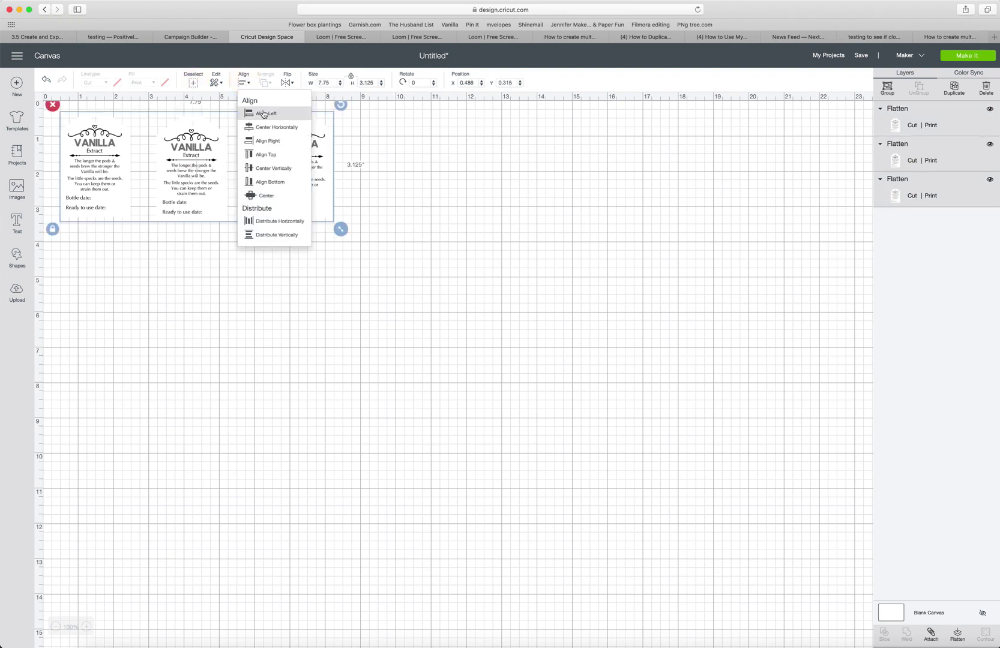
{"action": "left_click", "coordinate": [270, 156]}
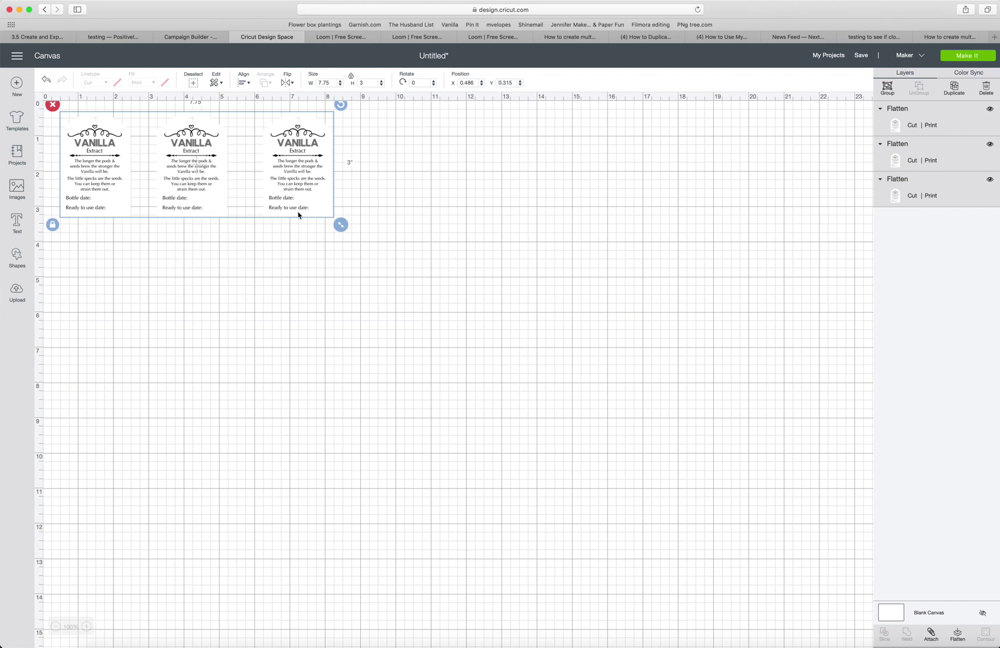
- Group the three tags into one row and place a copy beneath it
{"action": "left_click", "coordinate": [887, 87]}
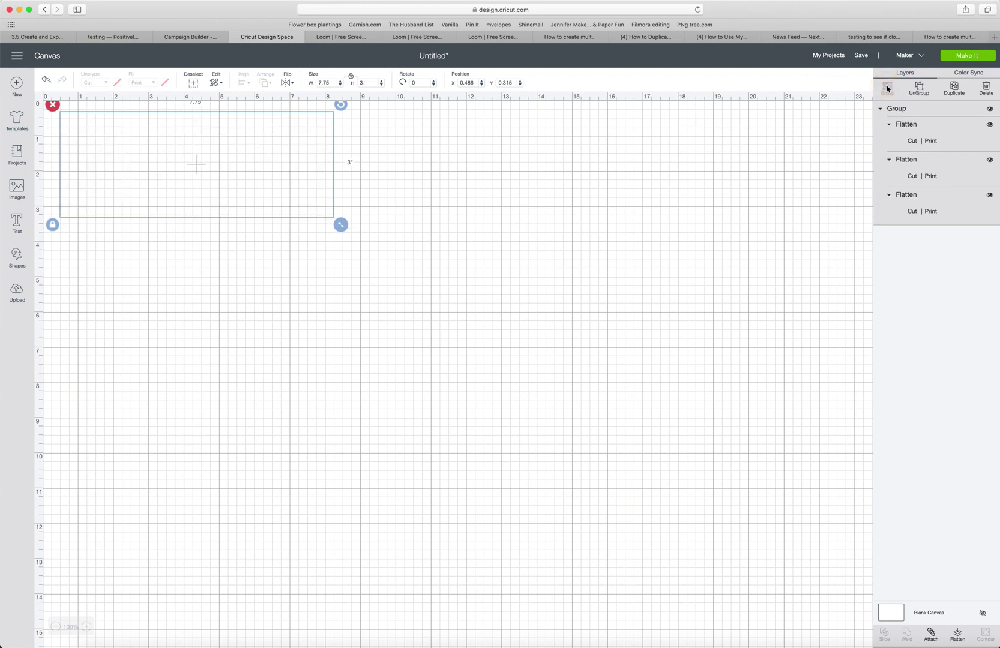
{"action": "left_click", "coordinate": [953, 88]}
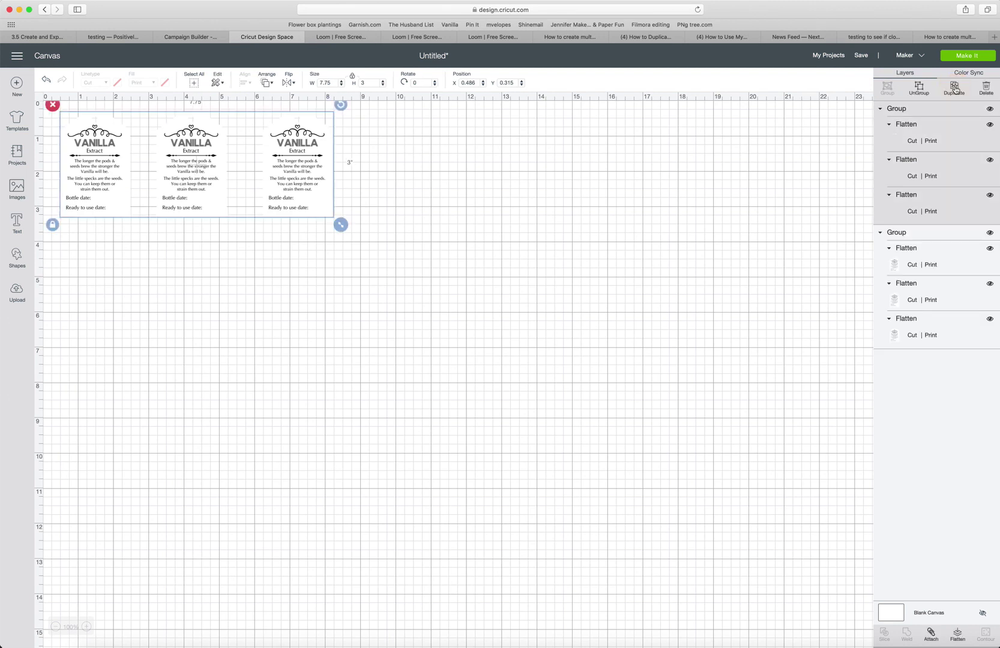
{"action": "left_click_drag", "start_coordinate": [246, 206], "coordinate": [220, 314]}
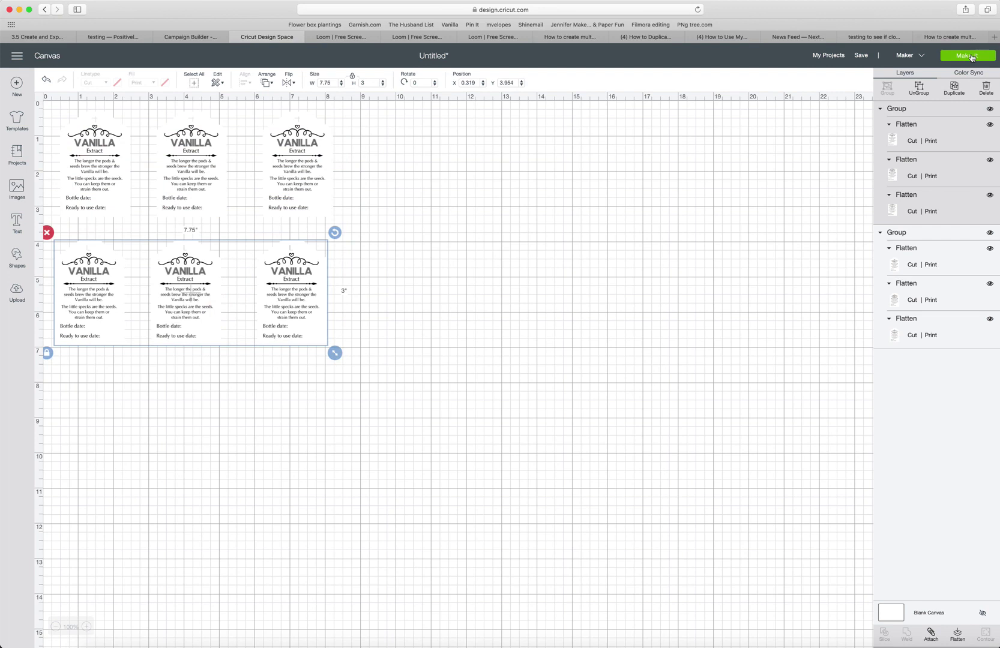
- Add a third row of tags below and tighten the spacing between rows
{"action": "left_click", "coordinate": [954, 87]}
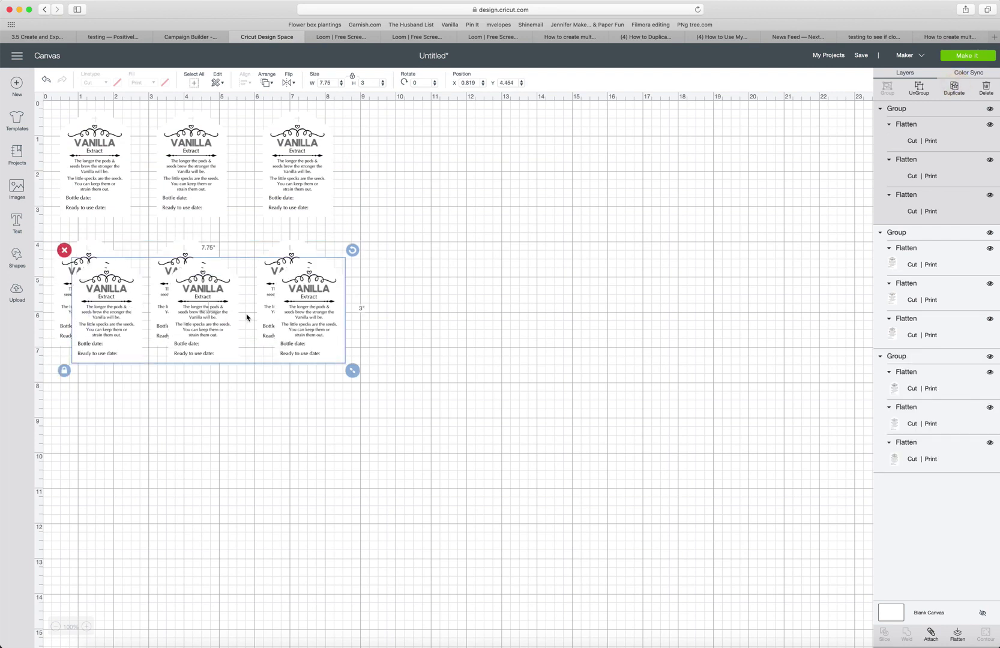
{"action": "mouse_move", "coordinate": [239, 313]}
{"action": "left_mouse_down"}
{"action": "mouse_move", "coordinate": [234, 420]}
{"action": "mouse_move", "coordinate": [224, 412]}
{"action": "left_mouse_up"}
{"action": "left_click_drag", "start_coordinate": [163, 315], "coordinate": [173, 455]}
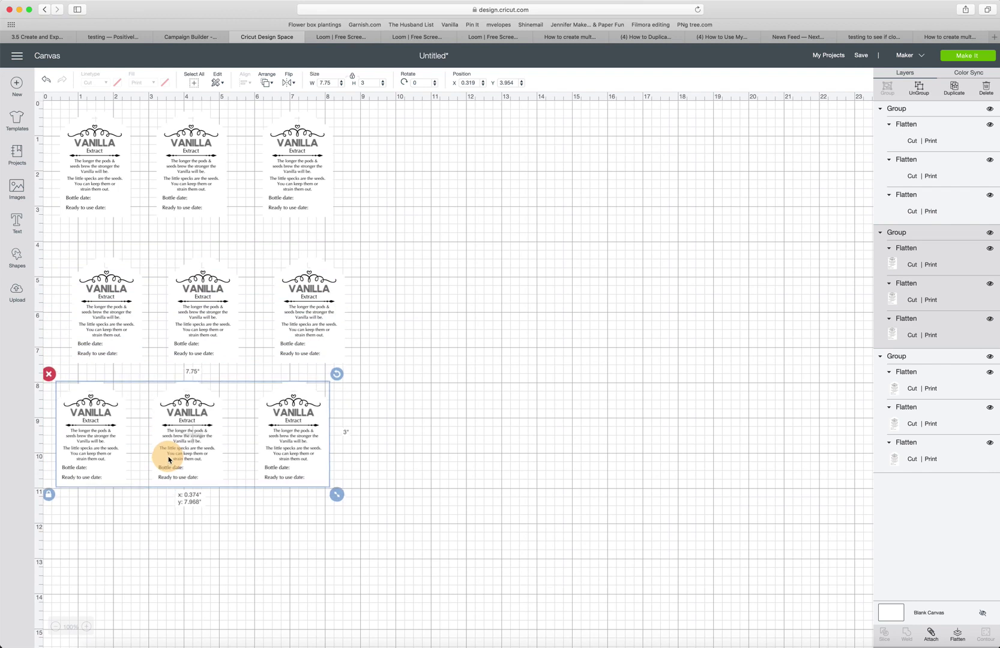
{"action": "left_click_drag", "start_coordinate": [176, 320], "coordinate": [178, 294]}
{"action": "left_click_drag", "start_coordinate": [190, 428], "coordinate": [191, 411]}
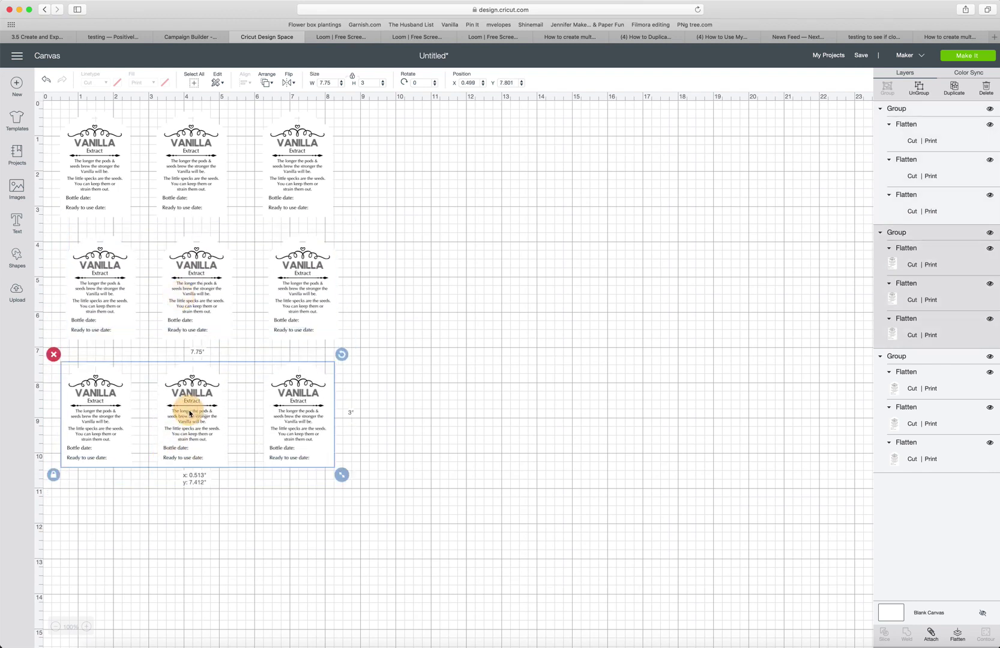
- Left-align all nine tags and group them into one 7.75 by 10 inch set
{"action": "left_click", "coordinate": [192, 83]}
{"action": "left_click", "coordinate": [245, 83]}
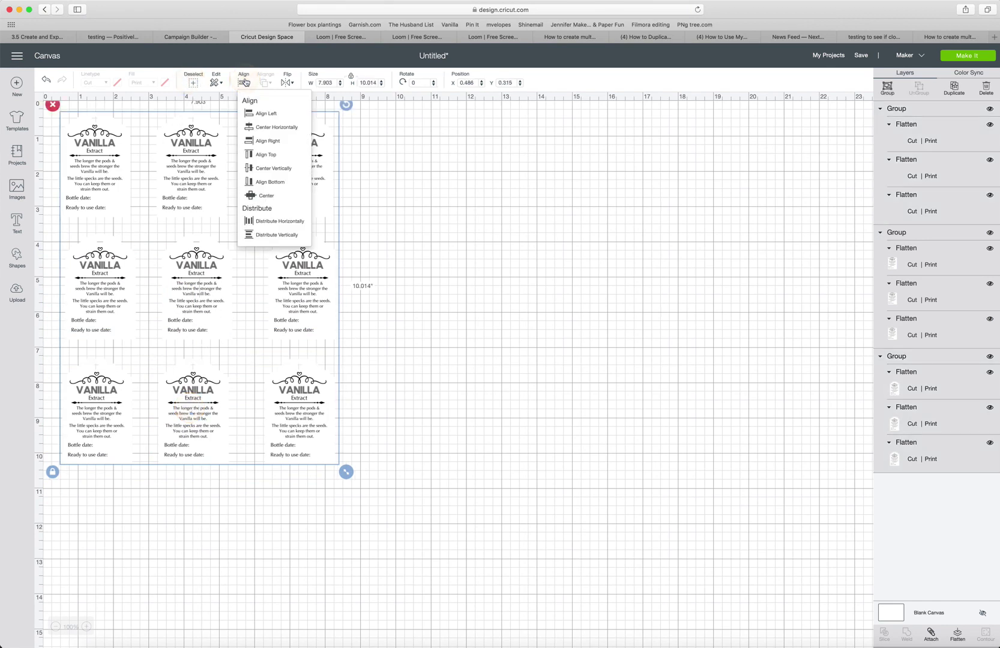
{"action": "left_click", "coordinate": [267, 113]}
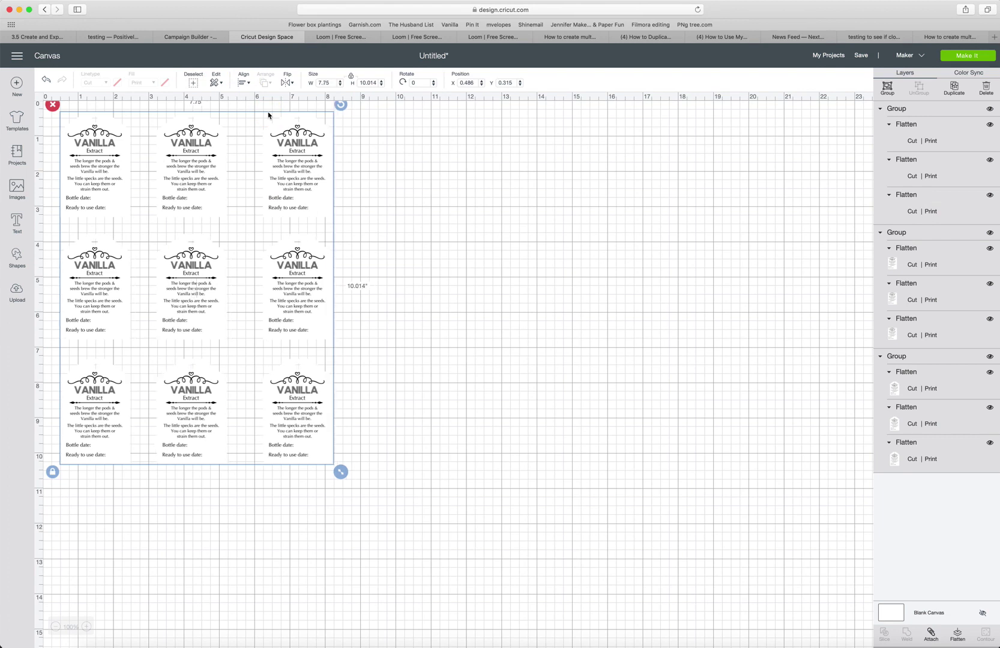
{"action": "left_click", "coordinate": [886, 87]}
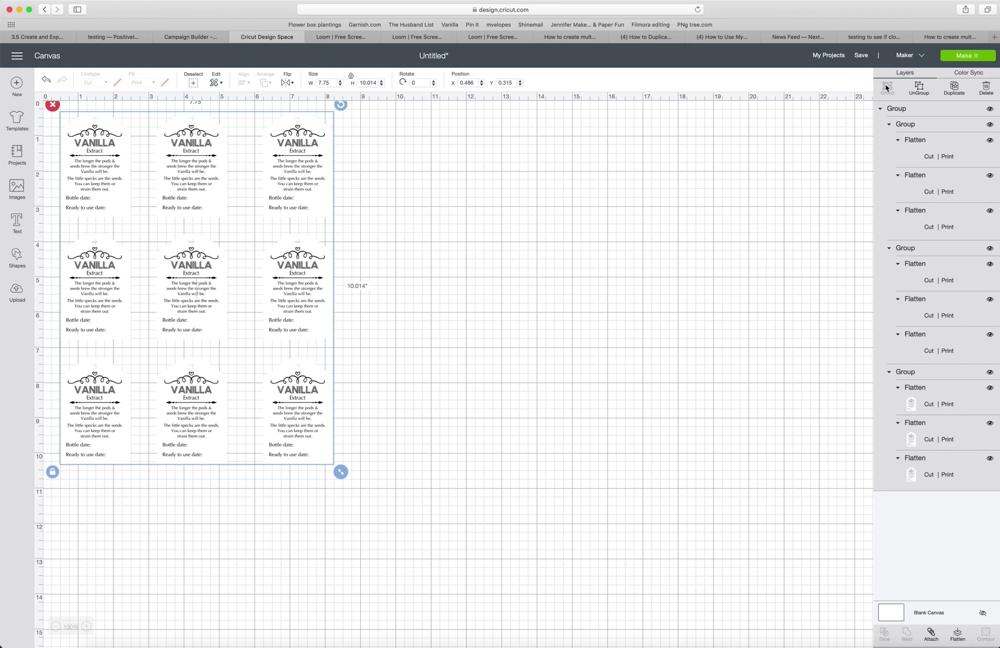
- Send the nine-tag design to the Make screen on a Letter mat
{"action": "left_click", "coordinate": [967, 56]}
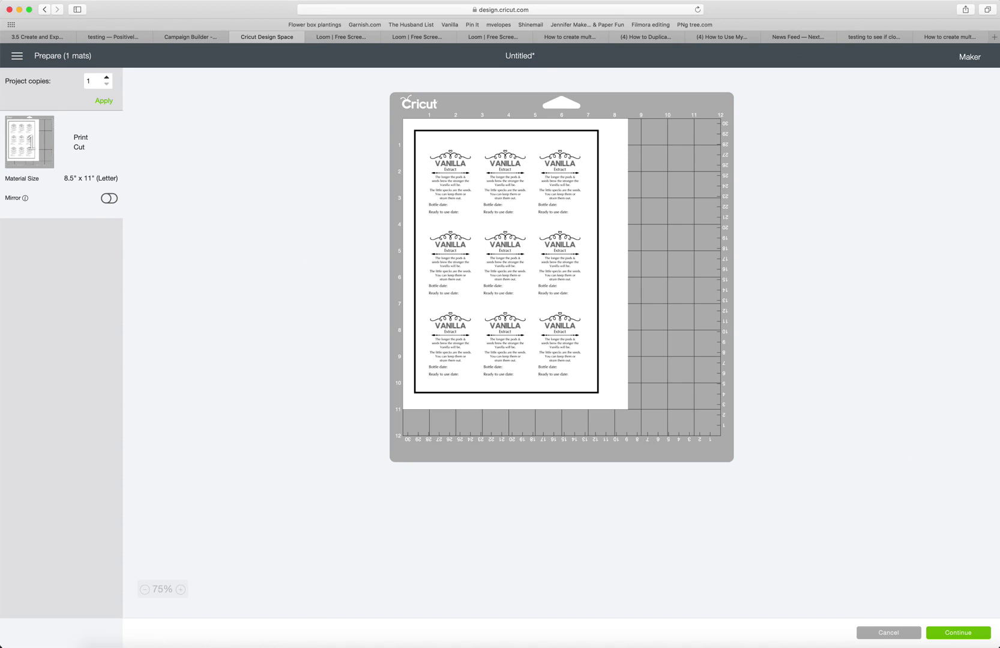
- Print the nine-tag sheet with Add Bleed switched off
{"action": "left_click", "coordinate": [961, 634]}
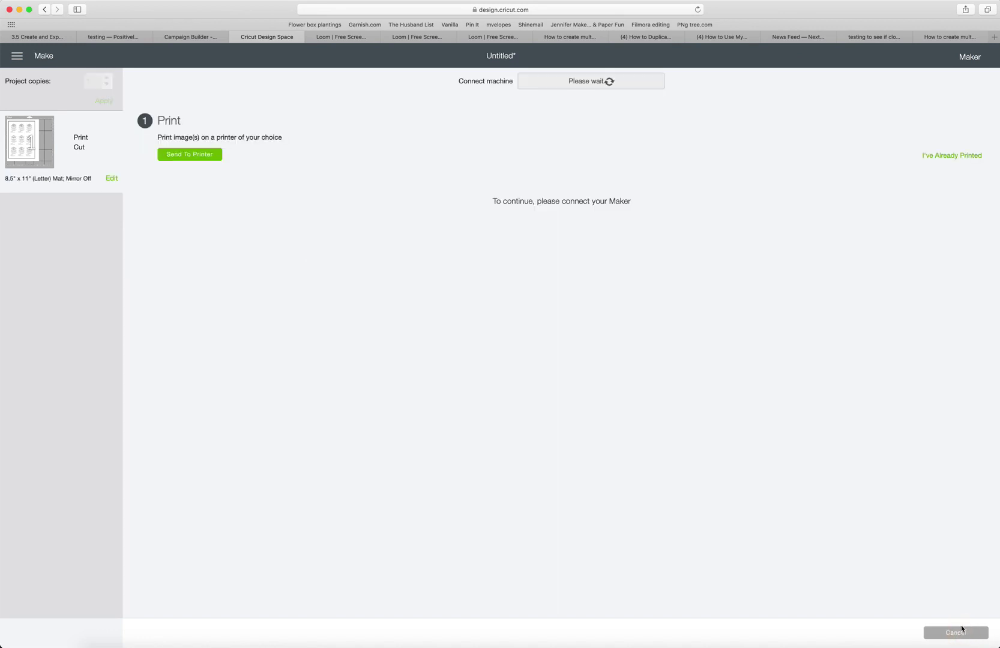
{"action": "left_click", "coordinate": [182, 156]}
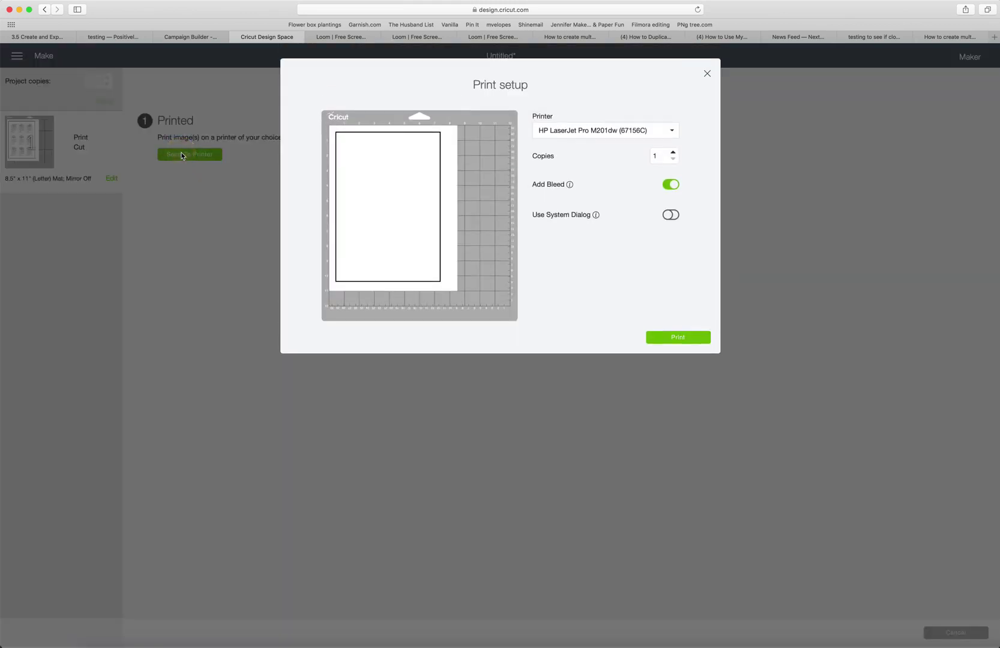
{"action": "left_click", "coordinate": [671, 185]}
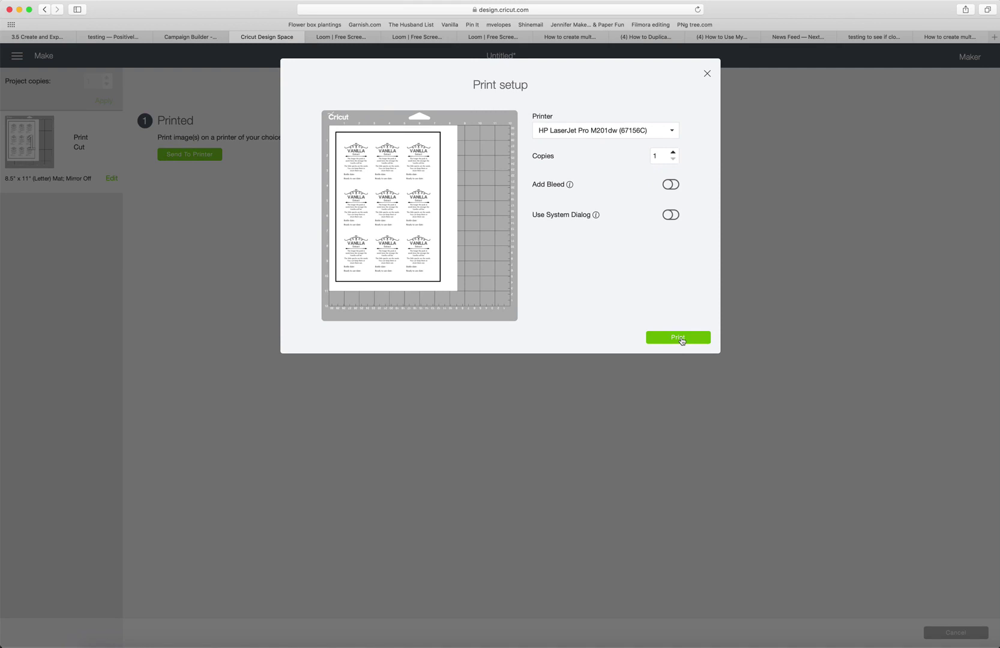
{"action": "left_click", "coordinate": [681, 339]}
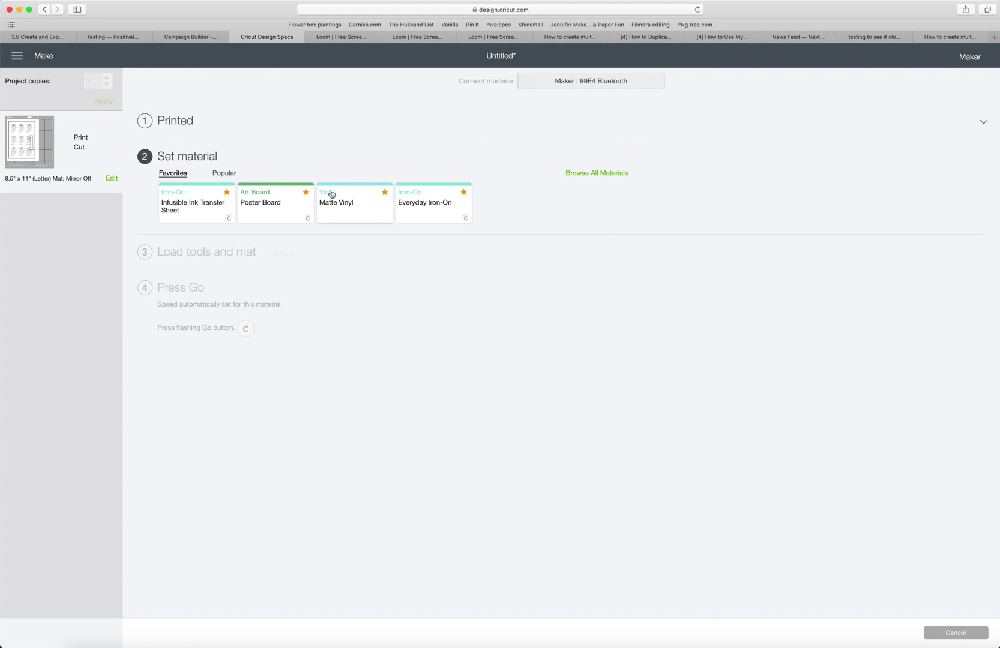
- Pick Poster Board from Favorites as the cut material
{"action": "left_click", "coordinate": [267, 203]}
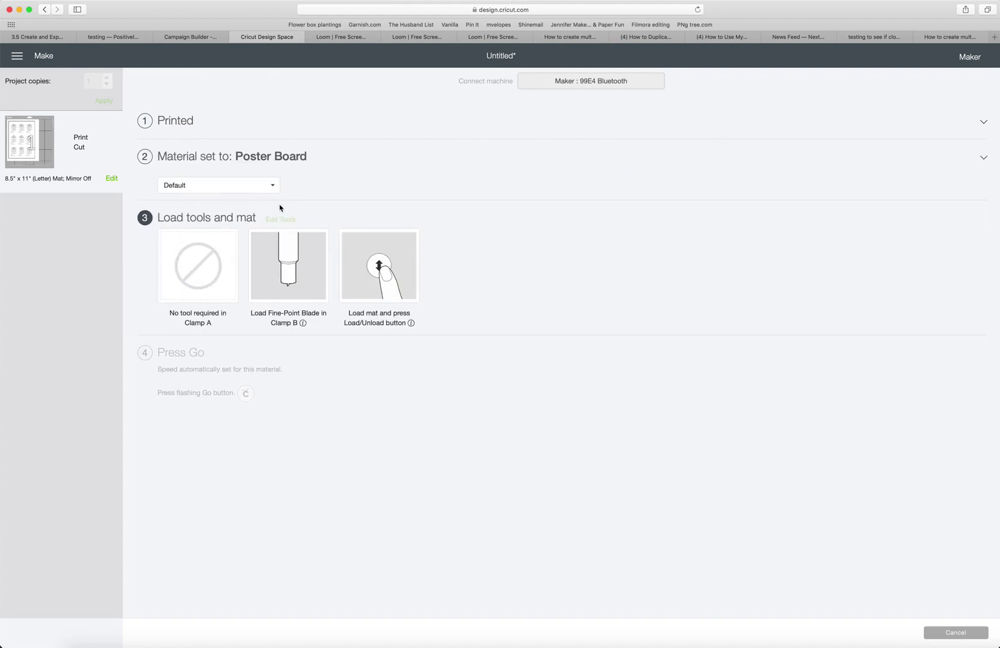